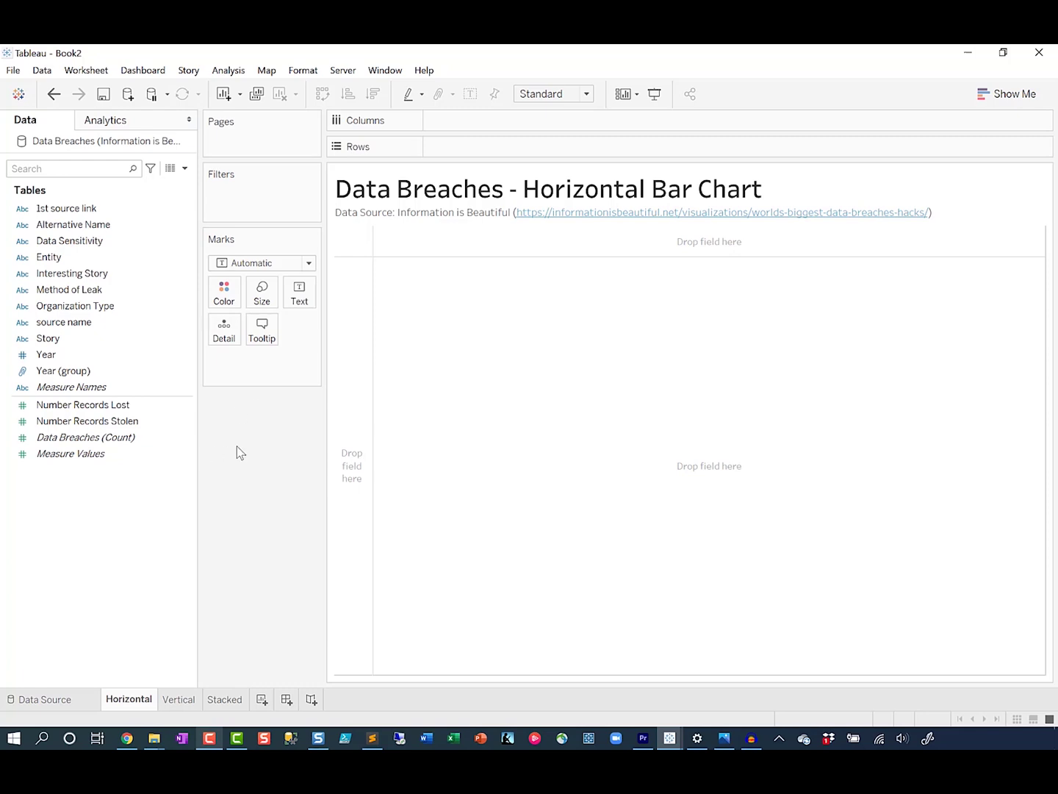
Chart summed Number Records Stolen on Columns against Method of Leak on Rows as horizontal bars.
{"action": "left_click", "coordinate": [67, 425]}
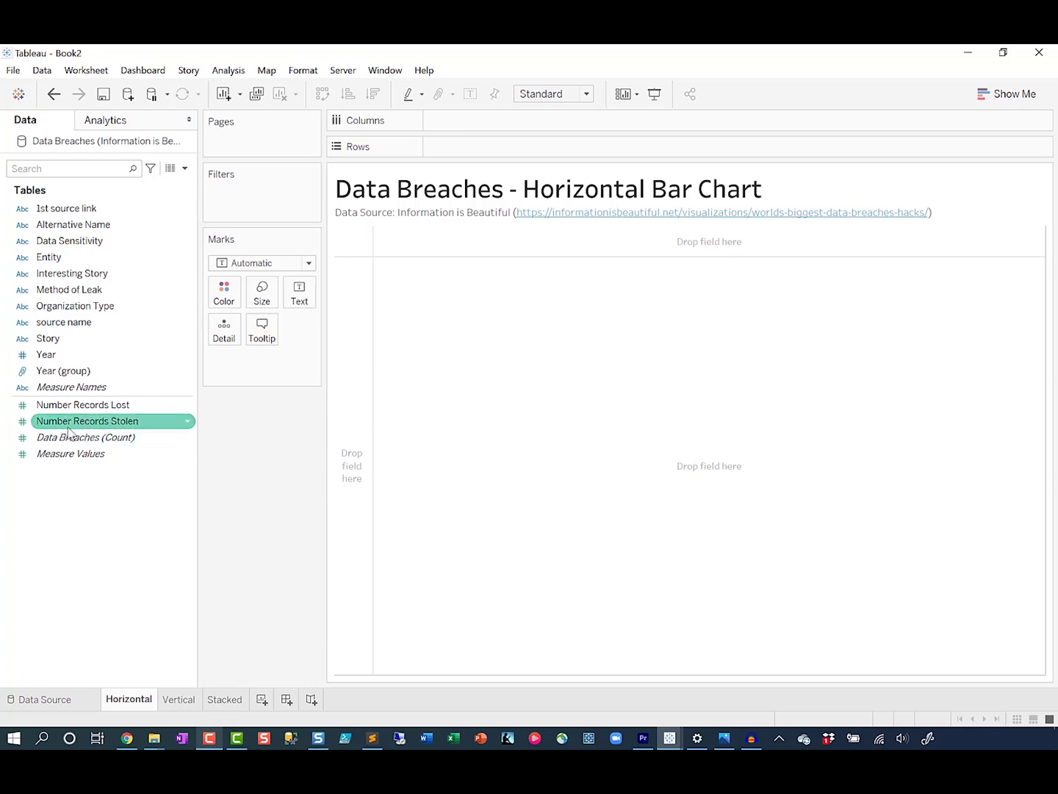
{"action": "mouse_move", "coordinate": [68, 432]}
{"action": "left_mouse_down"}
{"action": "mouse_move", "coordinate": [148, 401]}
{"action": "mouse_move", "coordinate": [496, 139]}
{"action": "left_mouse_up"}
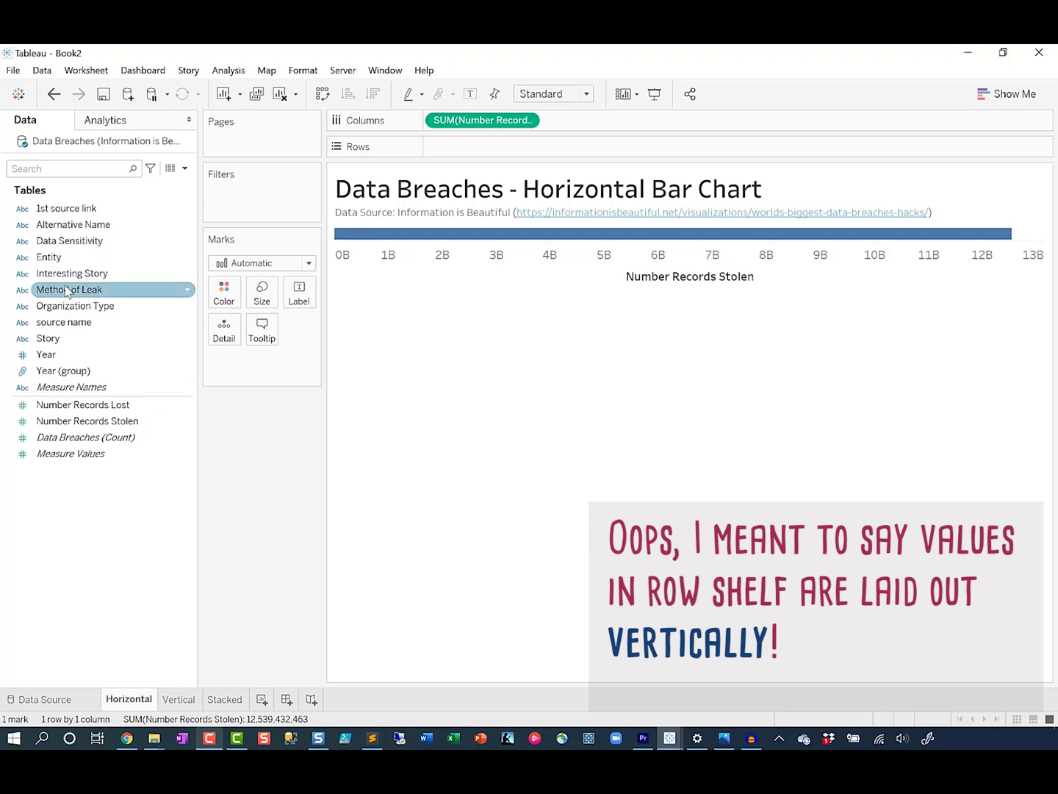
{"action": "left_click_drag", "start_coordinate": [66, 291], "coordinate": [479, 147]}
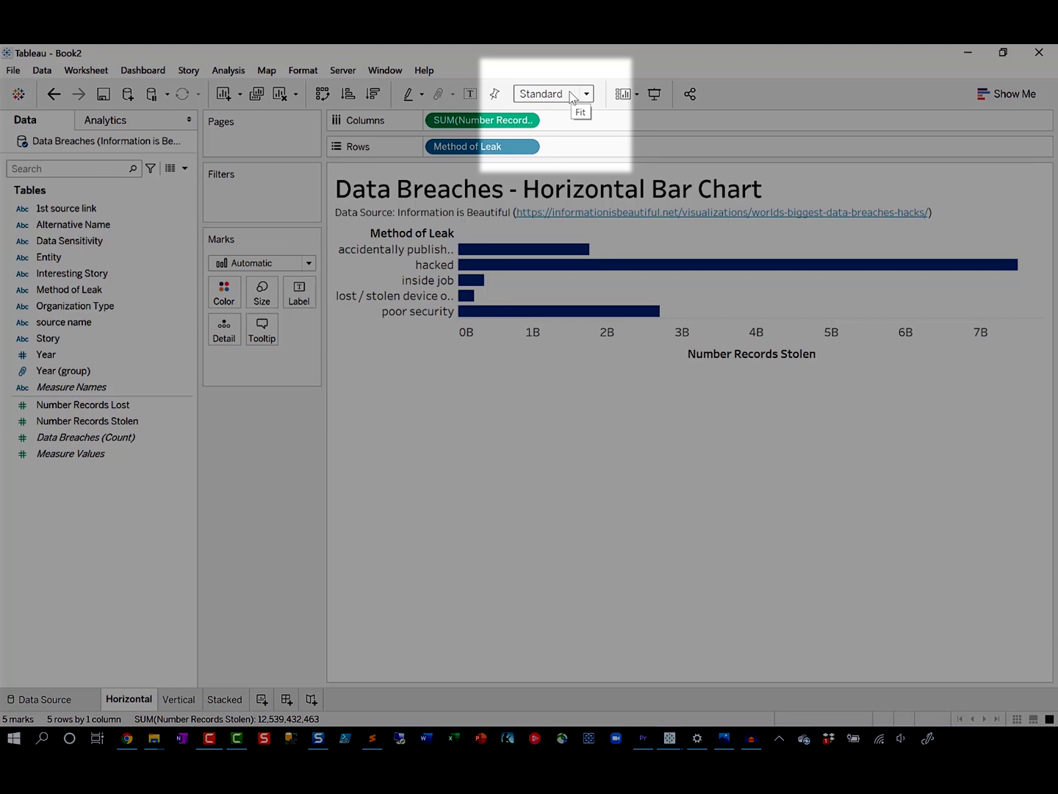
{"action": "left_click", "coordinate": [572, 97]}
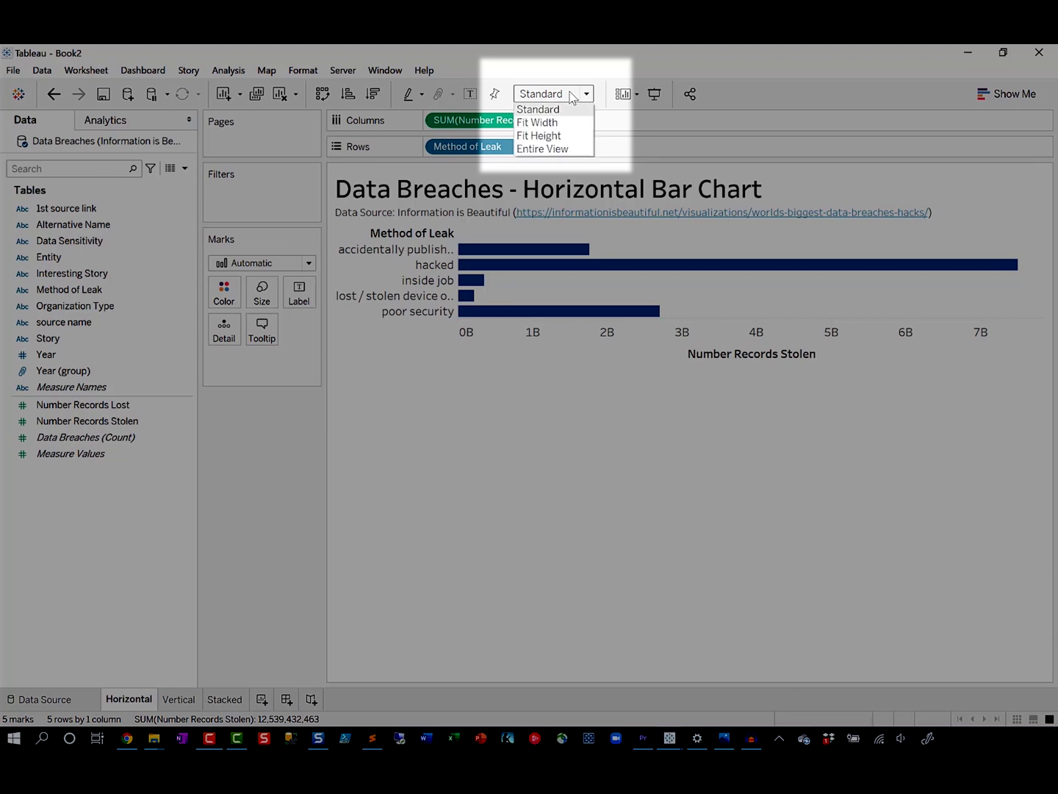
Fit the horizontal chart to Entire View and sort leak methods descending by records stolen.
{"action": "left_click", "coordinate": [564, 149]}
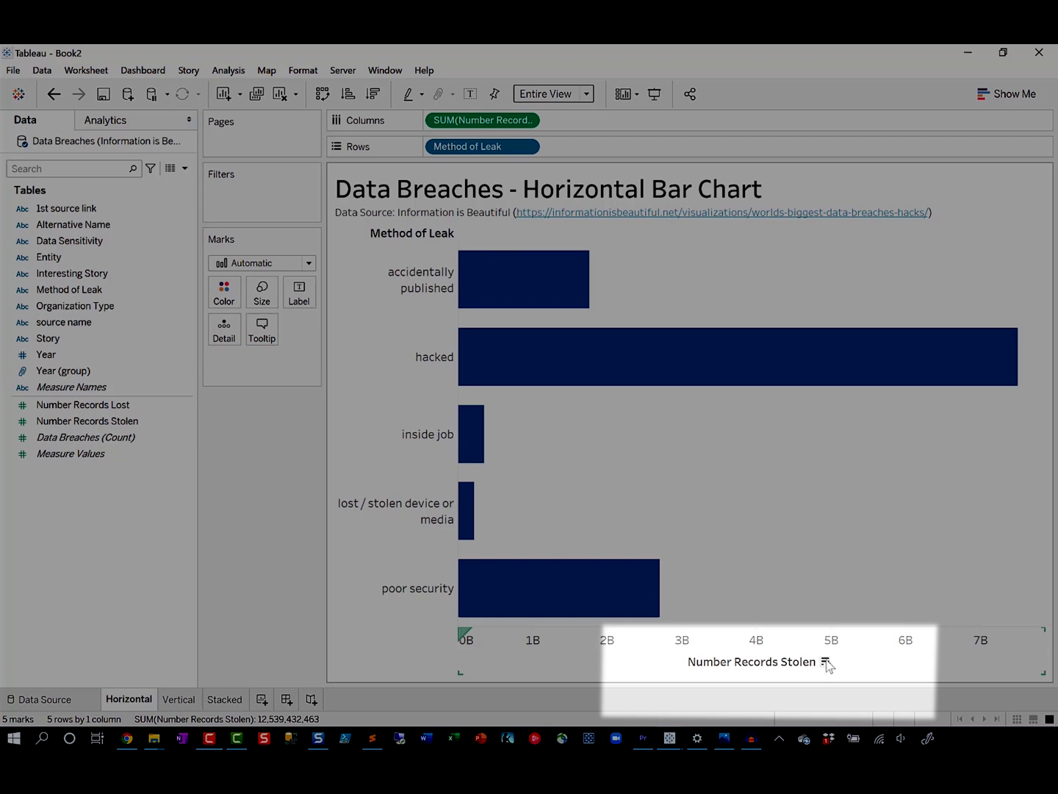
{"action": "left_click", "coordinate": [826, 663]}
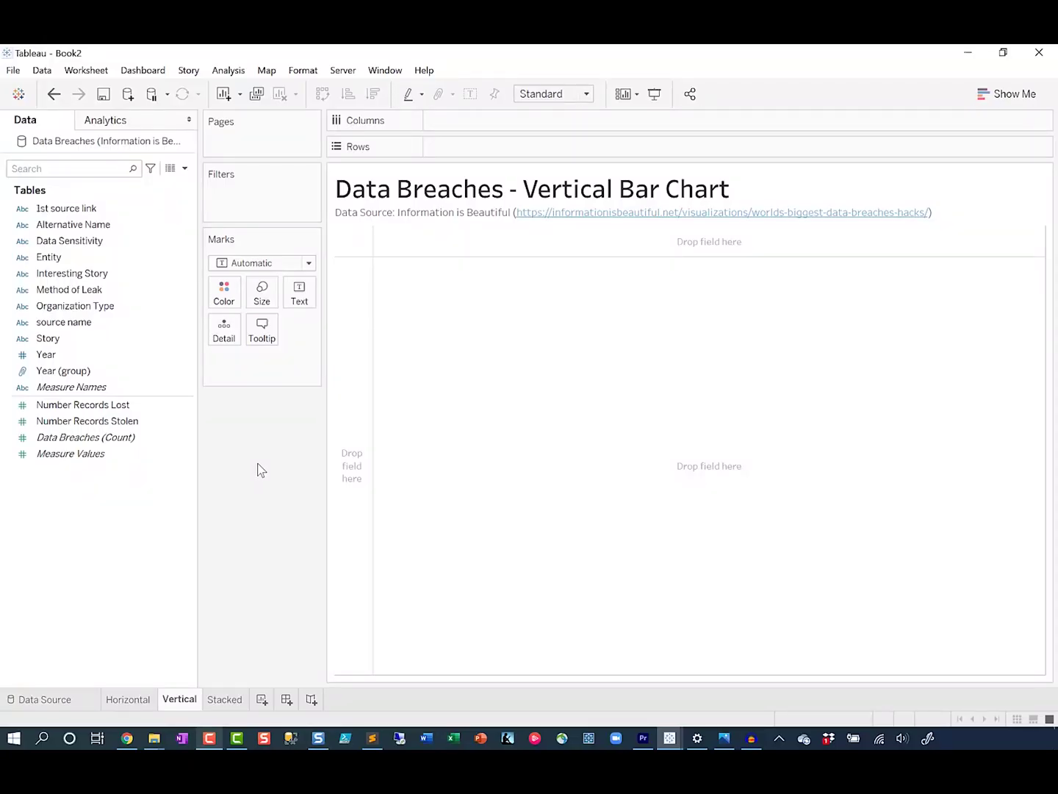
On the Vertical sheet, plot Number Records Stolen on Rows and Method of Leak on Columns.
{"action": "left_click_drag", "start_coordinate": [176, 421], "coordinate": [518, 150]}
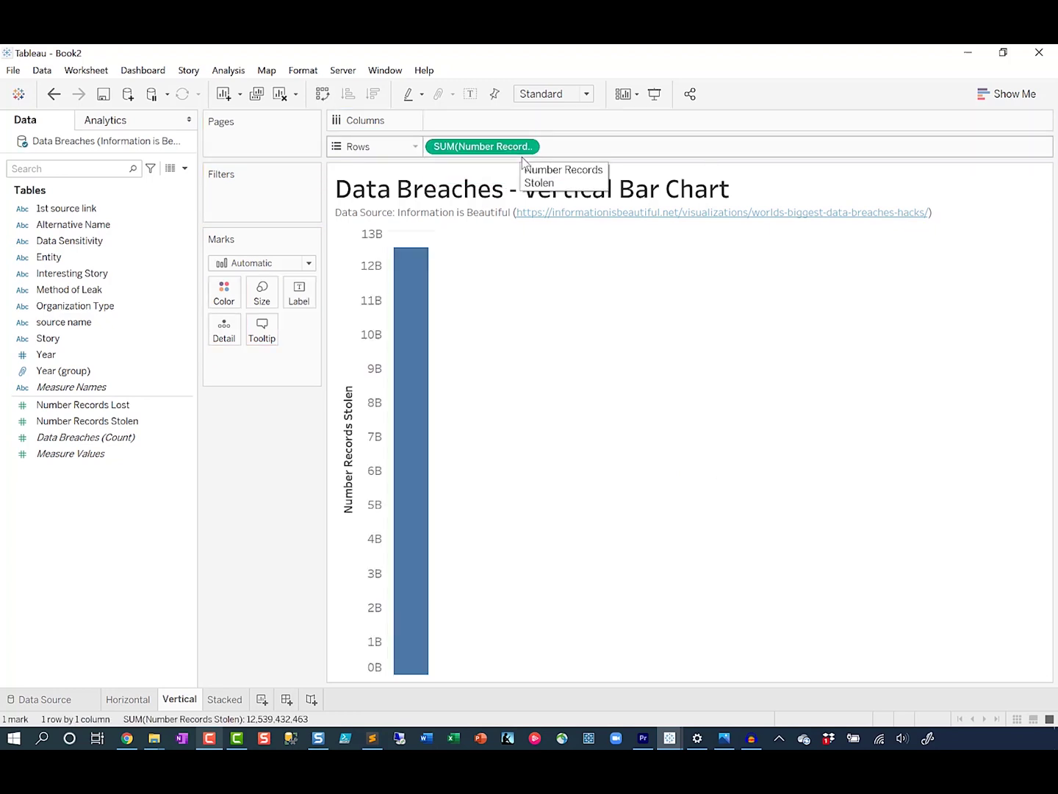
{"action": "left_click", "coordinate": [77, 293]}
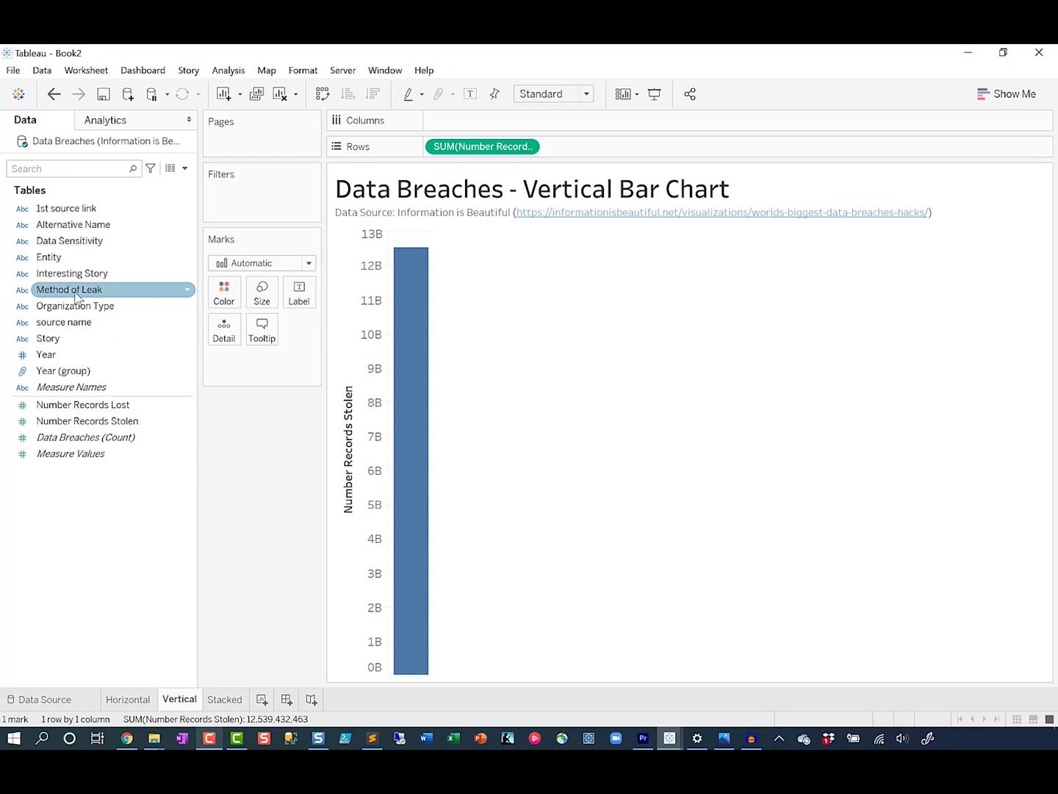
{"action": "left_click_drag", "start_coordinate": [77, 294], "coordinate": [539, 123]}
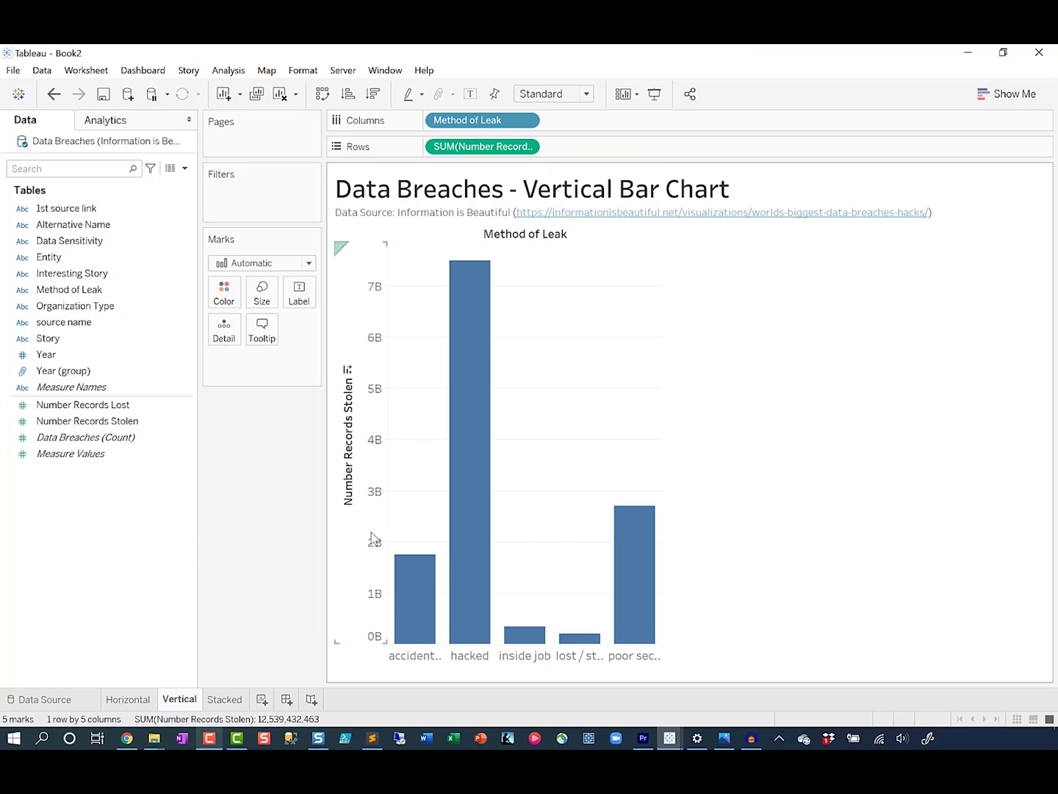
Sort the columns descending, fit them to Entire View, and return to the Horizontal sheet.
{"action": "left_click", "coordinate": [347, 369]}
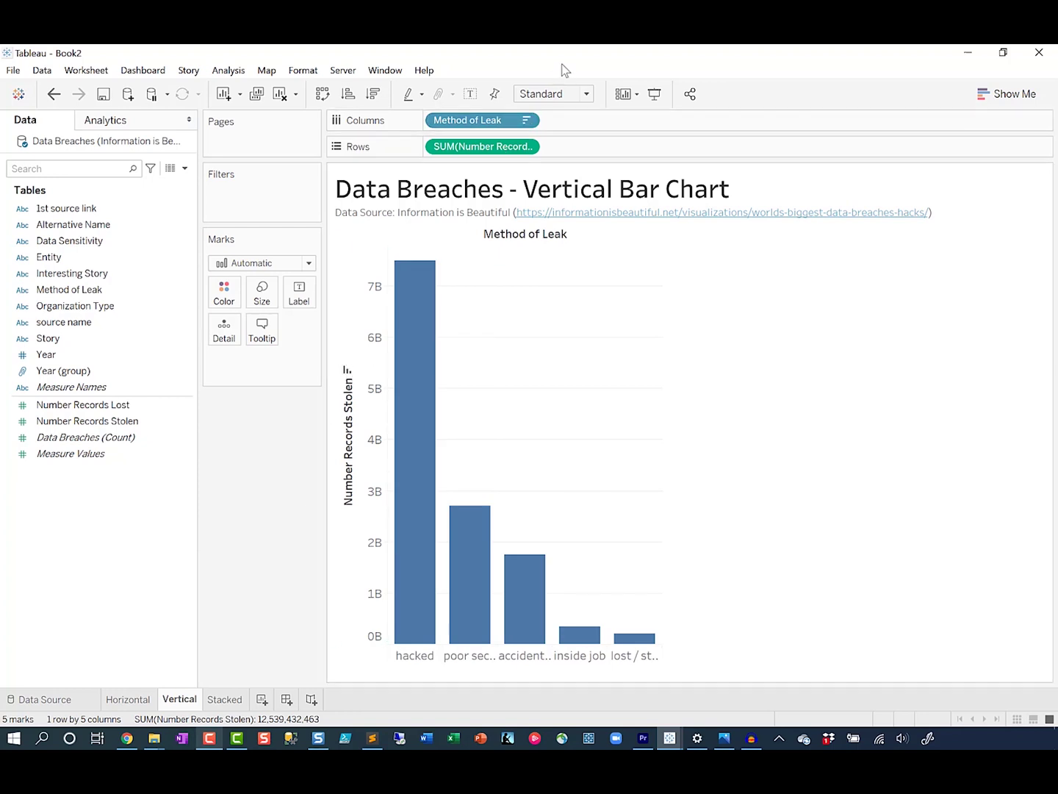
{"action": "left_click", "coordinate": [571, 97]}
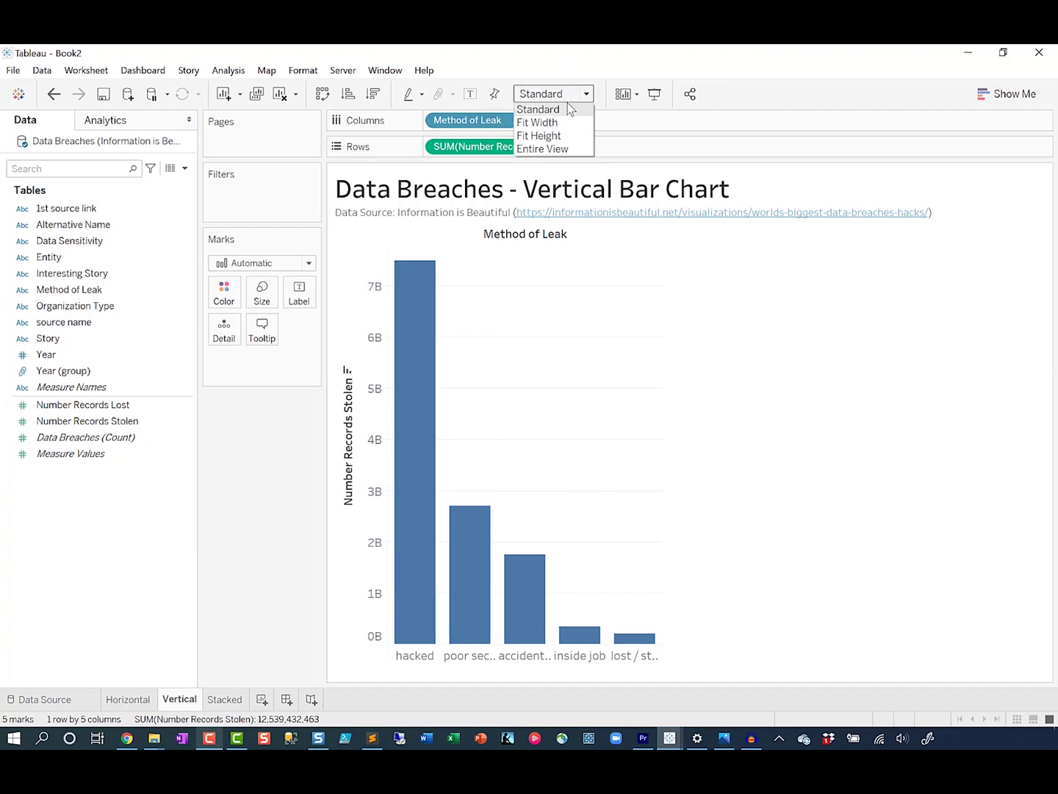
{"action": "left_click", "coordinate": [562, 149]}
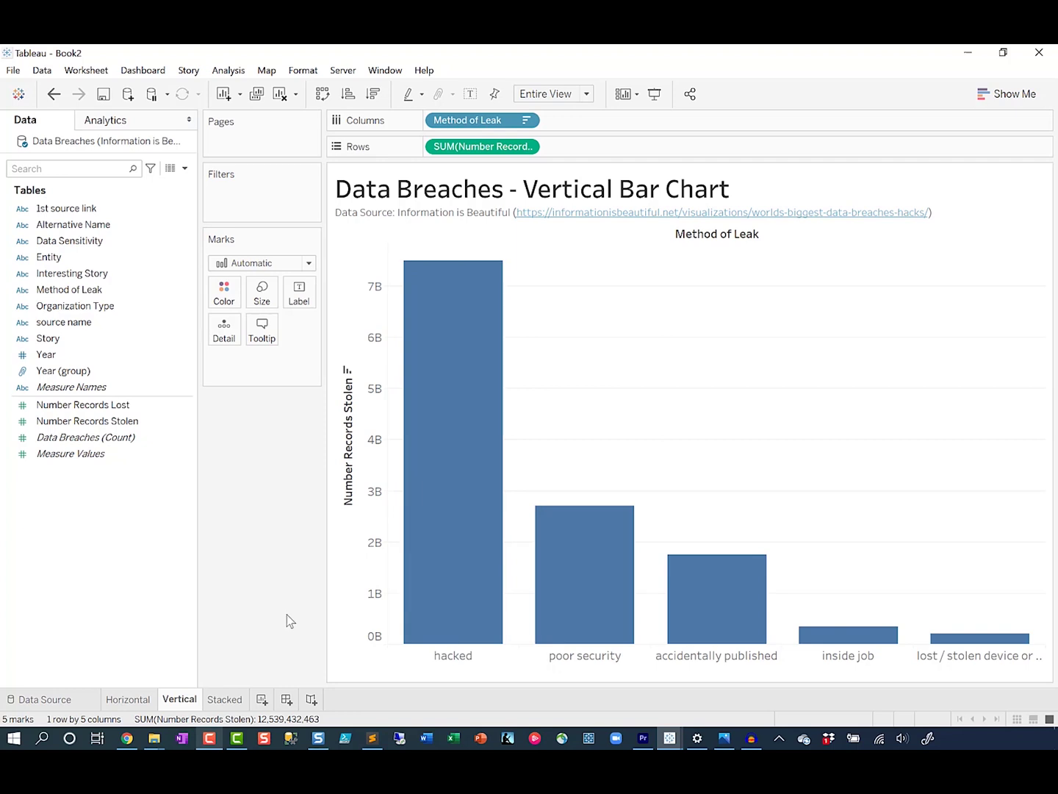
{"action": "left_click", "coordinate": [117, 704]}
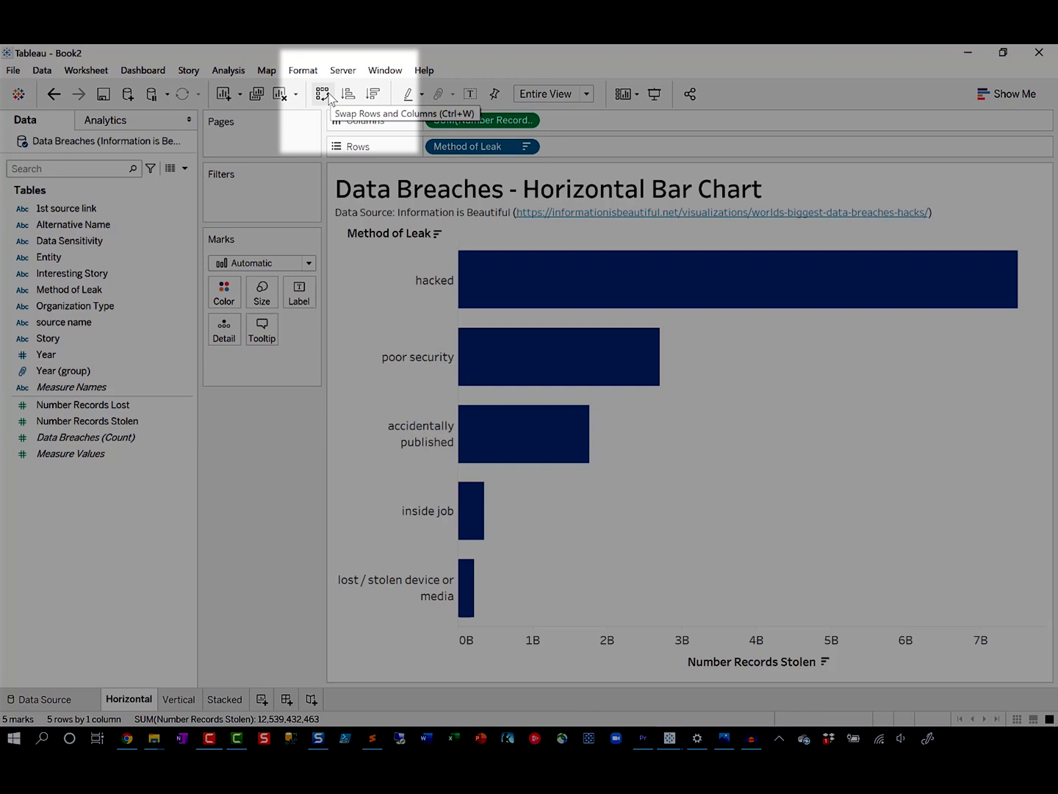
Swap rows and columns to flip the bar chart's orientation.
{"action": "left_click", "coordinate": [323, 94]}
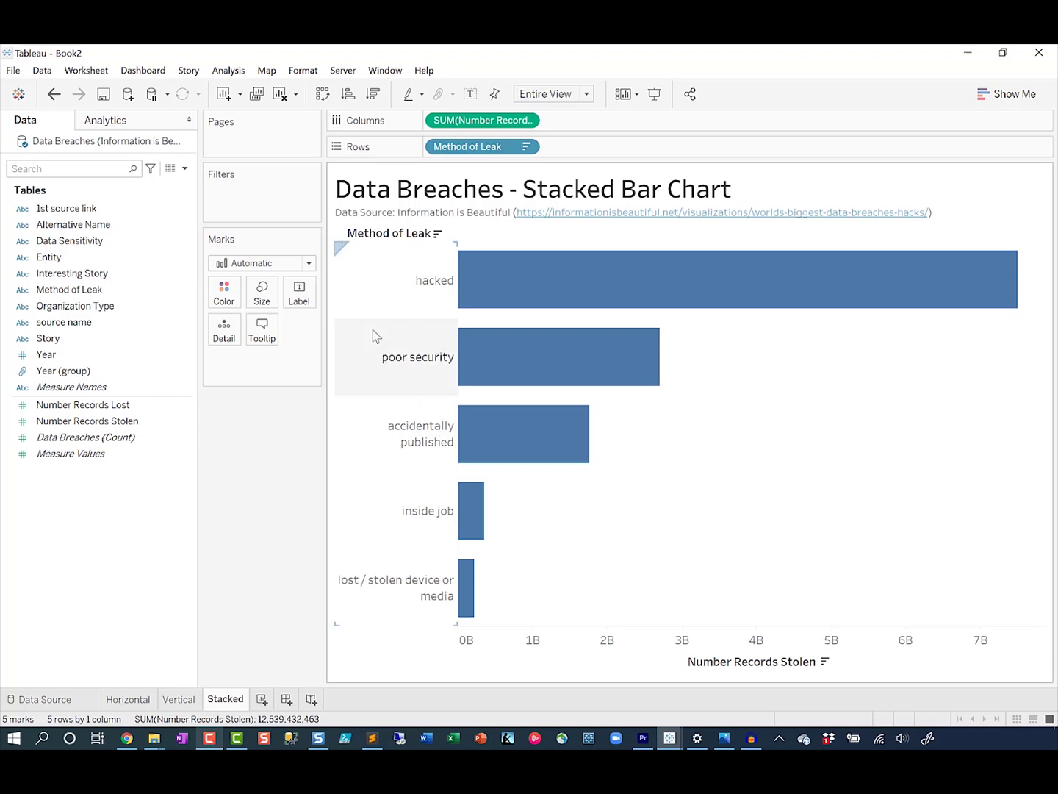
Edit the Stacked sheet title to 'Data Breaches - Stacked Bar Chart' with the source line beneath.
{"action": "mouse_move", "coordinate": [458, 252]}
{"action": "left_mouse_down"}
{"action": "mouse_move", "coordinate": [484, 288]}
{"action": "mouse_move", "coordinate": [527, 317]}
{"action": "left_mouse_up"}
{"action": "left_click_drag", "start_coordinate": [531, 244], "coordinate": [594, 310]}
{"action": "left_click_drag", "start_coordinate": [604, 243], "coordinate": [684, 315]}
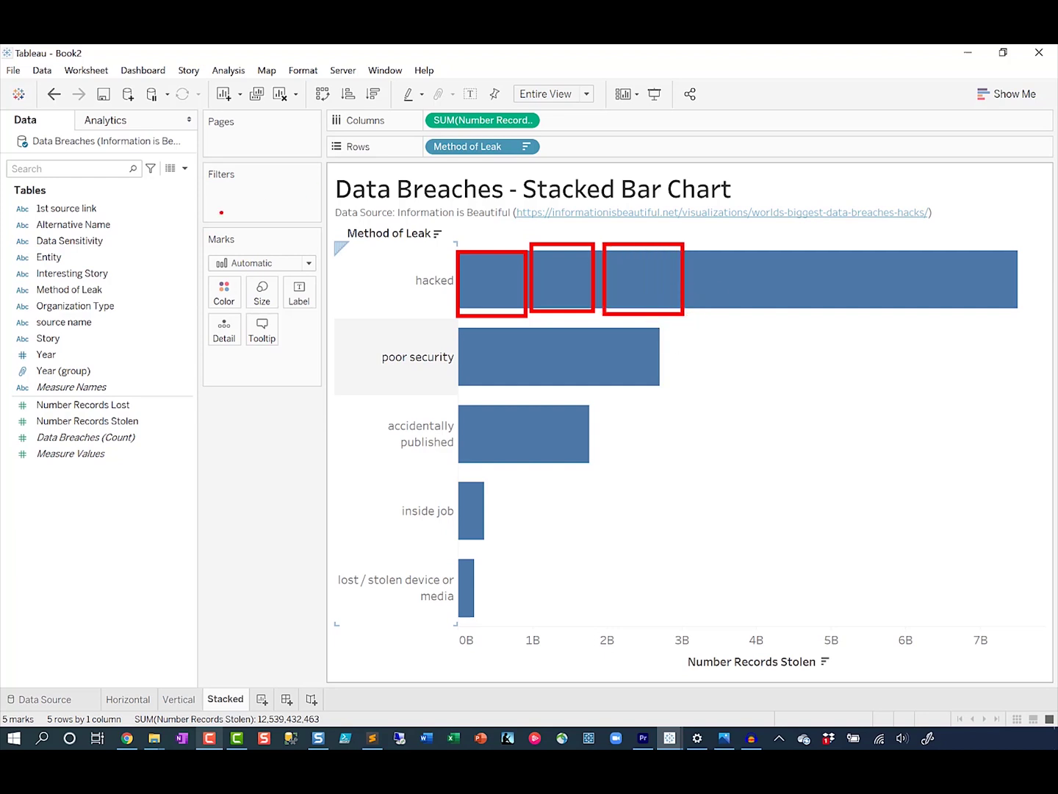
{"action": "mouse_move", "coordinate": [189, 219]}
{"action": "left_mouse_down"}
{"action": "mouse_move", "coordinate": [321, 340]}
{"action": "mouse_move", "coordinate": [340, 384]}
{"action": "left_mouse_up"}
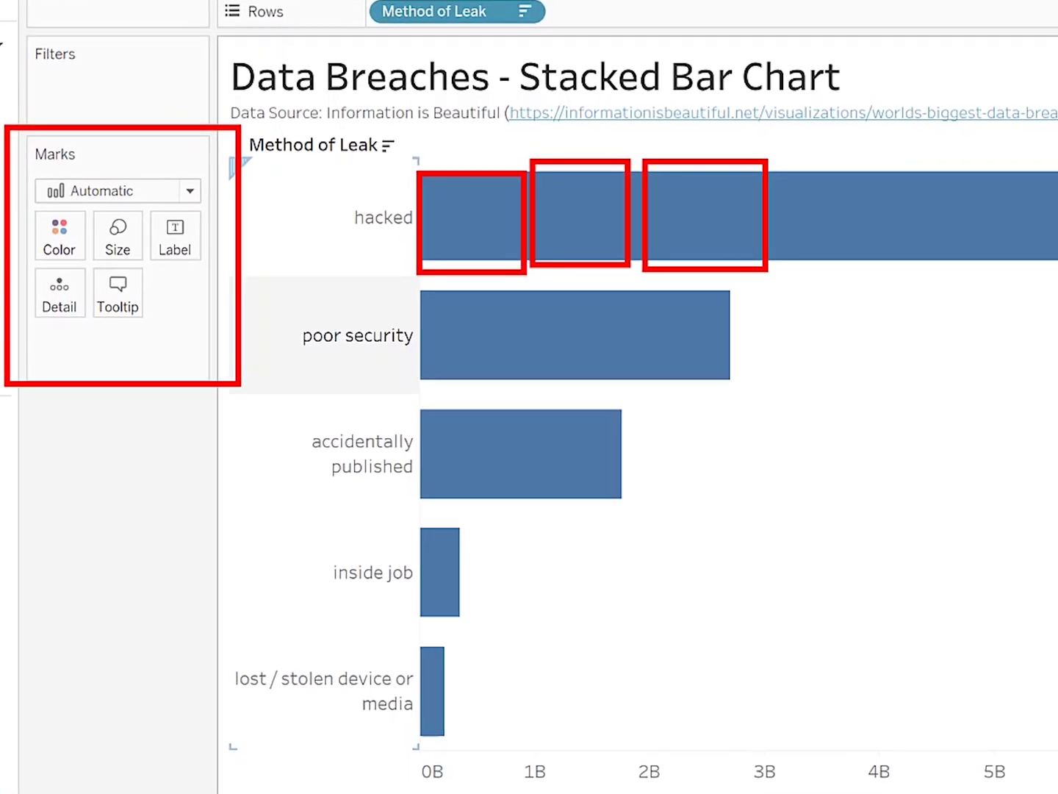
{"action": "left_click_drag", "start_coordinate": [30, 209], "coordinate": [82, 262]}
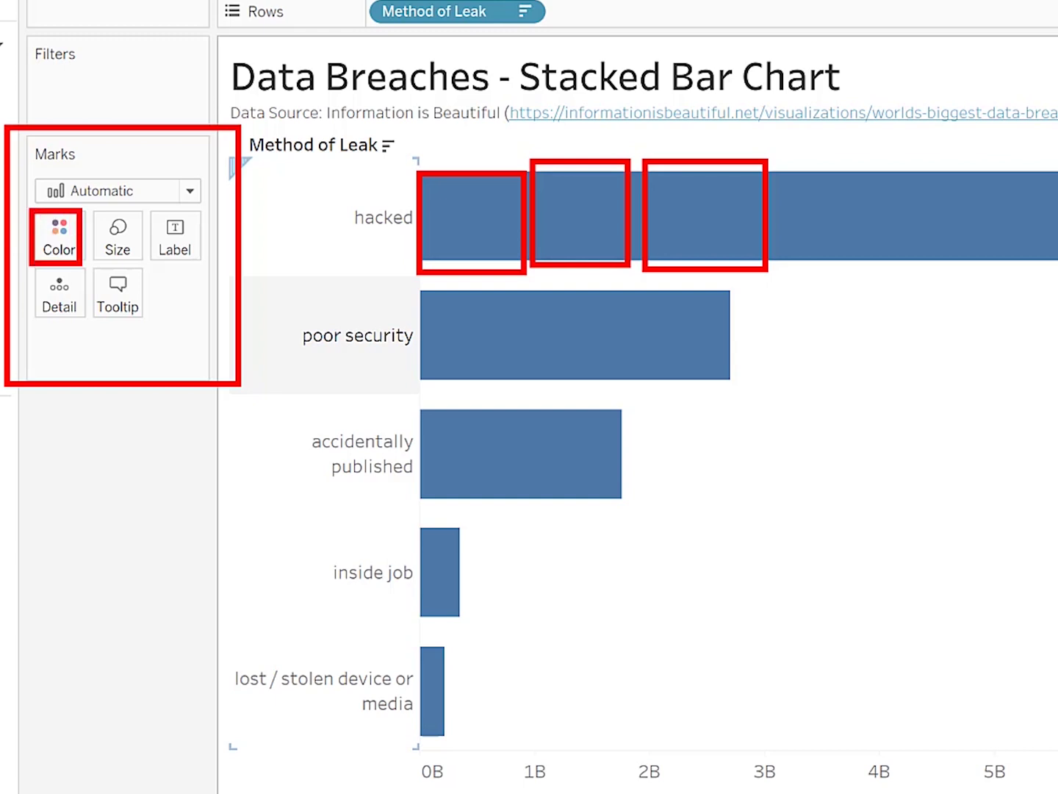
{"action": "left_click_drag", "start_coordinate": [90, 211], "coordinate": [142, 261]}
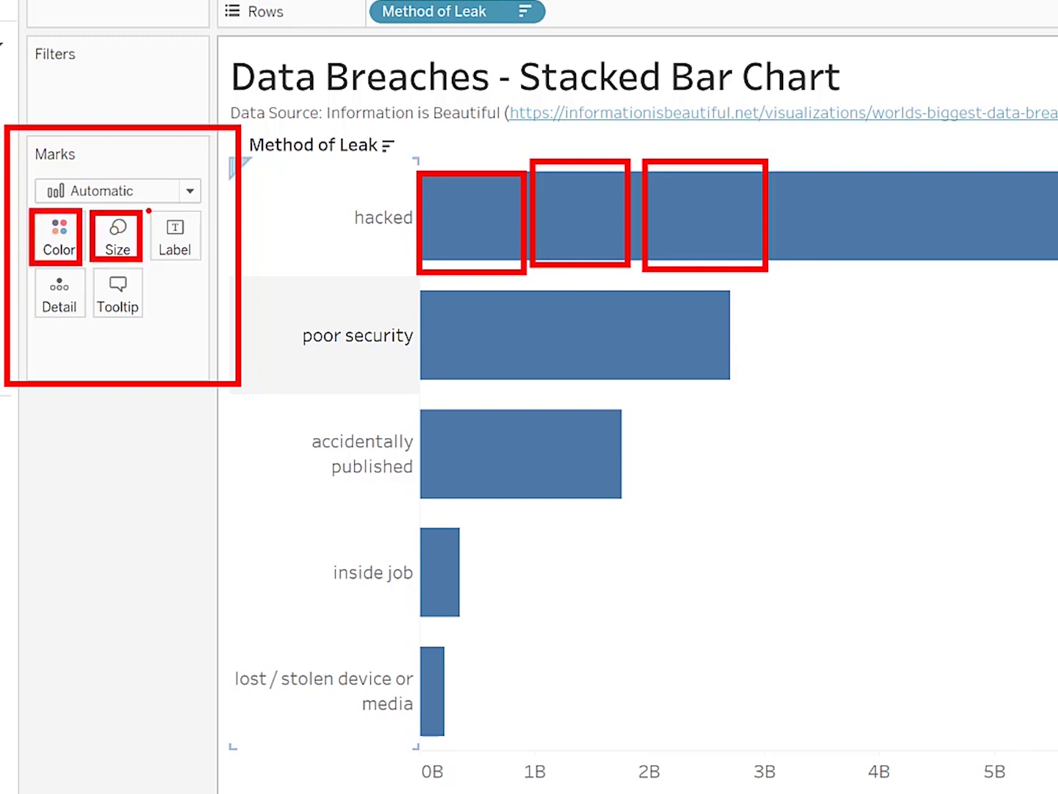
{"action": "left_click_drag", "start_coordinate": [147, 209], "coordinate": [199, 261]}
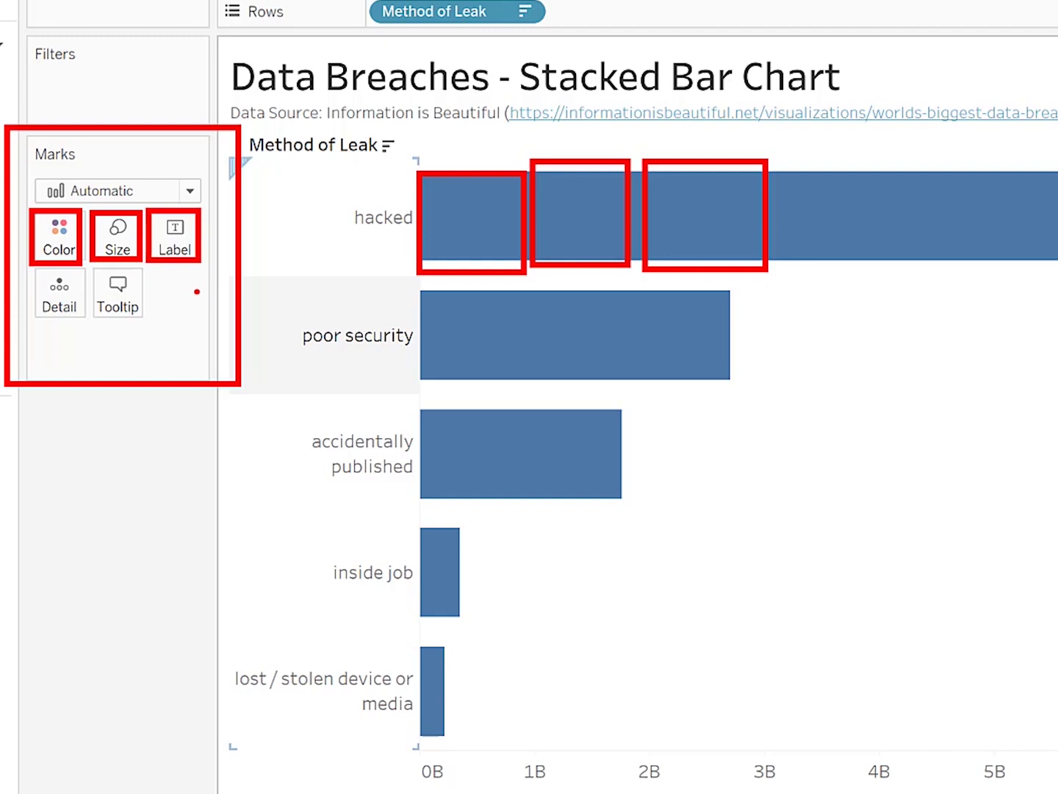
{"action": "mouse_move", "coordinate": [33, 274]}
{"action": "left_mouse_down"}
{"action": "mouse_move", "coordinate": [38, 295]}
{"action": "mouse_move", "coordinate": [97, 337]}
{"action": "left_mouse_up"}
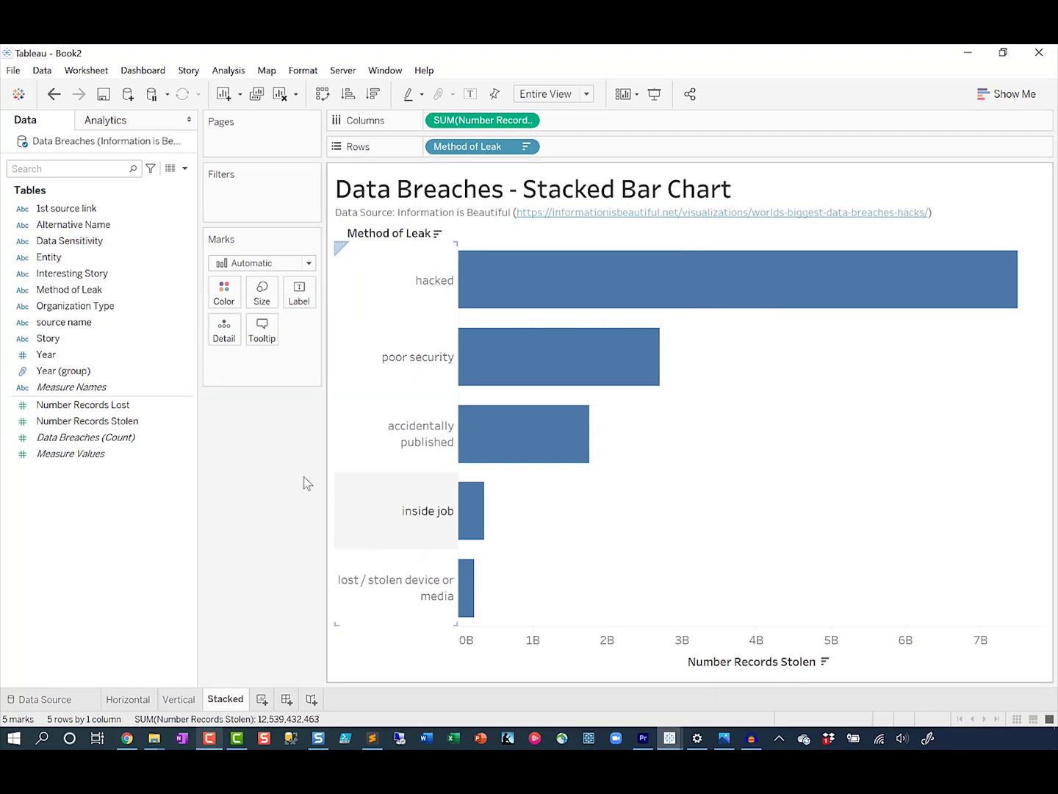
Color the bars by Year and select legend years 2004 through 2010.
{"action": "left_click", "coordinate": [103, 291]}
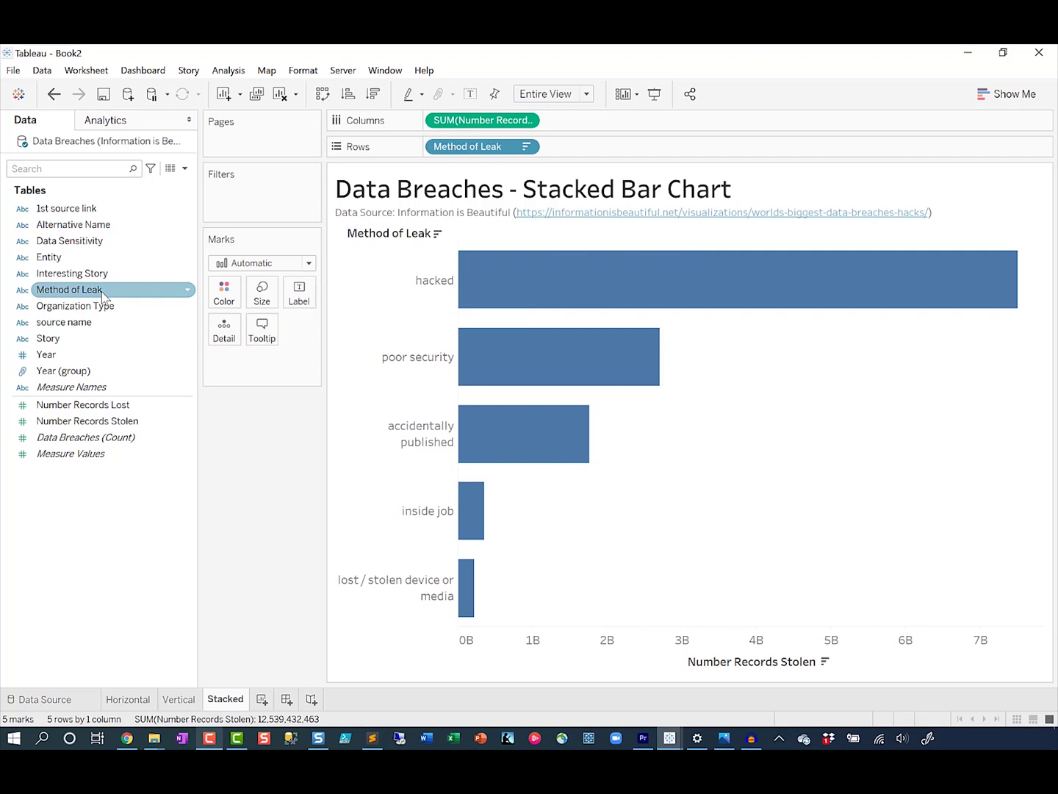
{"action": "left_click_drag", "start_coordinate": [70, 354], "coordinate": [234, 295]}
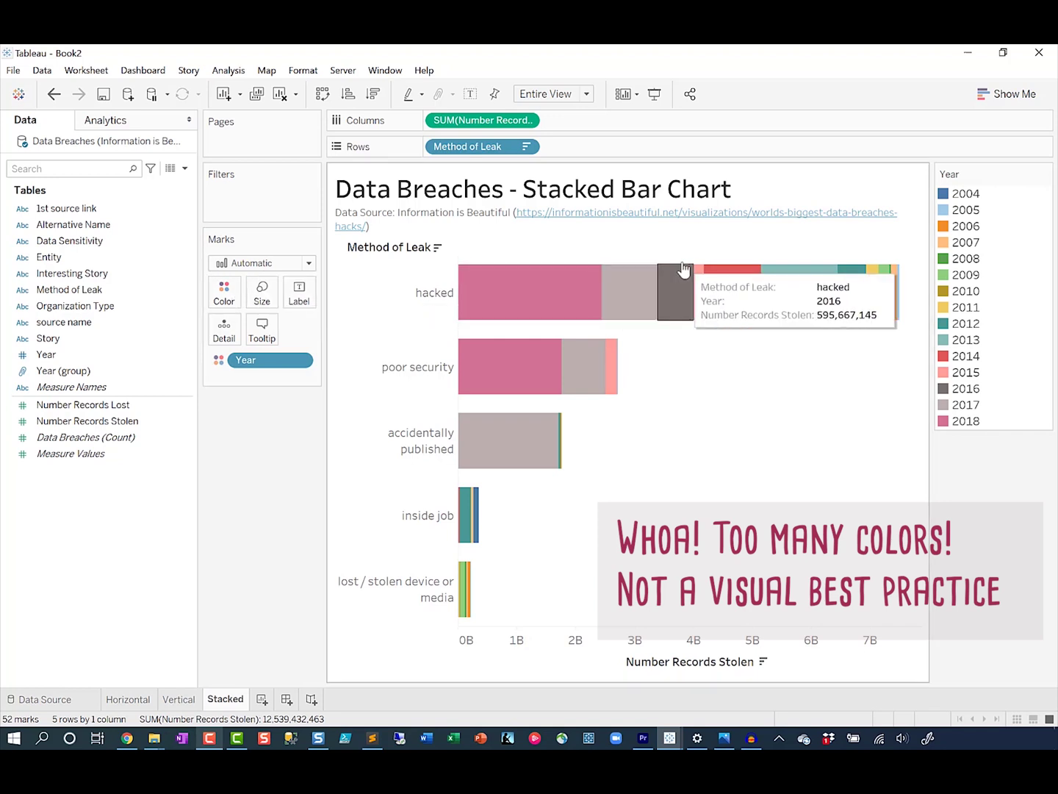
{"action": "left_click", "coordinate": [961, 195]}
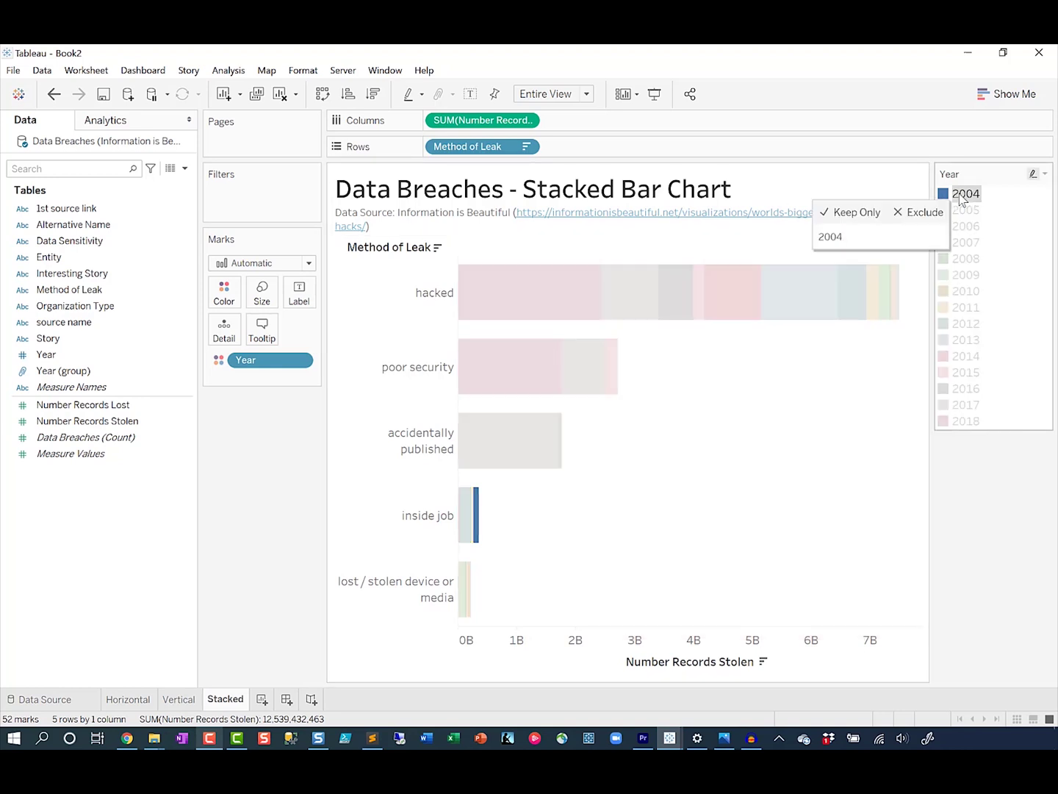
{"action": "left_click", "coordinate": [972, 292], "text": "shift"}
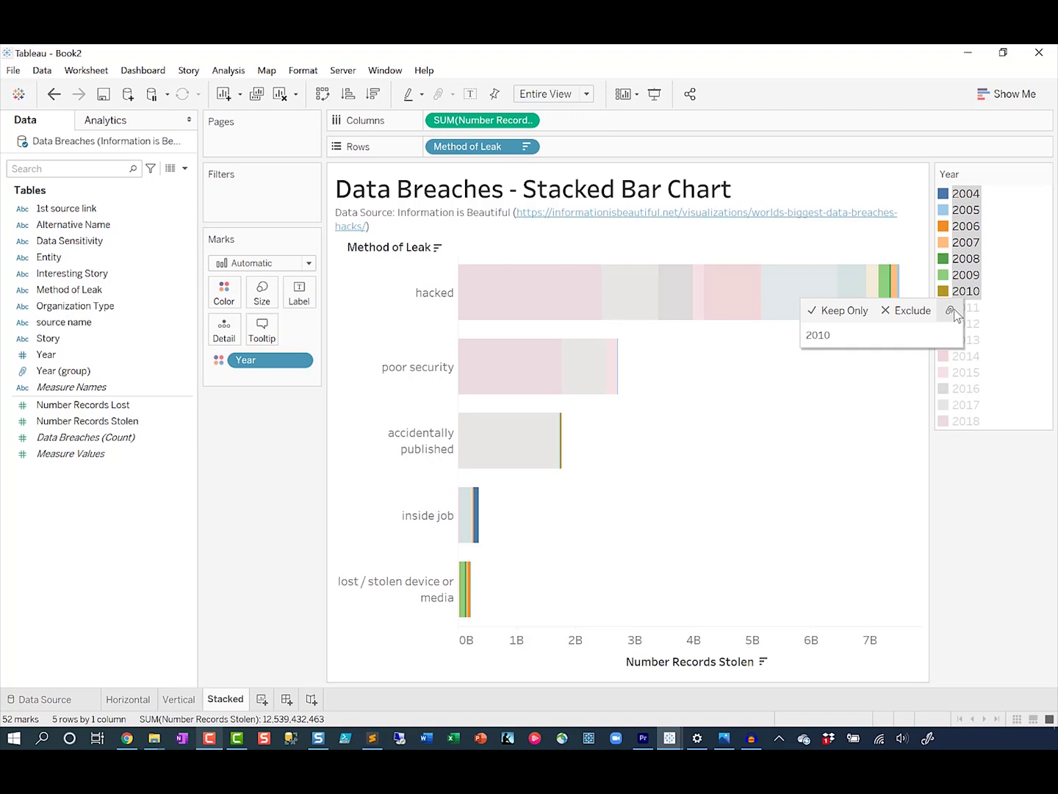
Group years 2004–2010 and alias the group as '2004-2010'.
{"action": "left_click", "coordinate": [949, 313]}
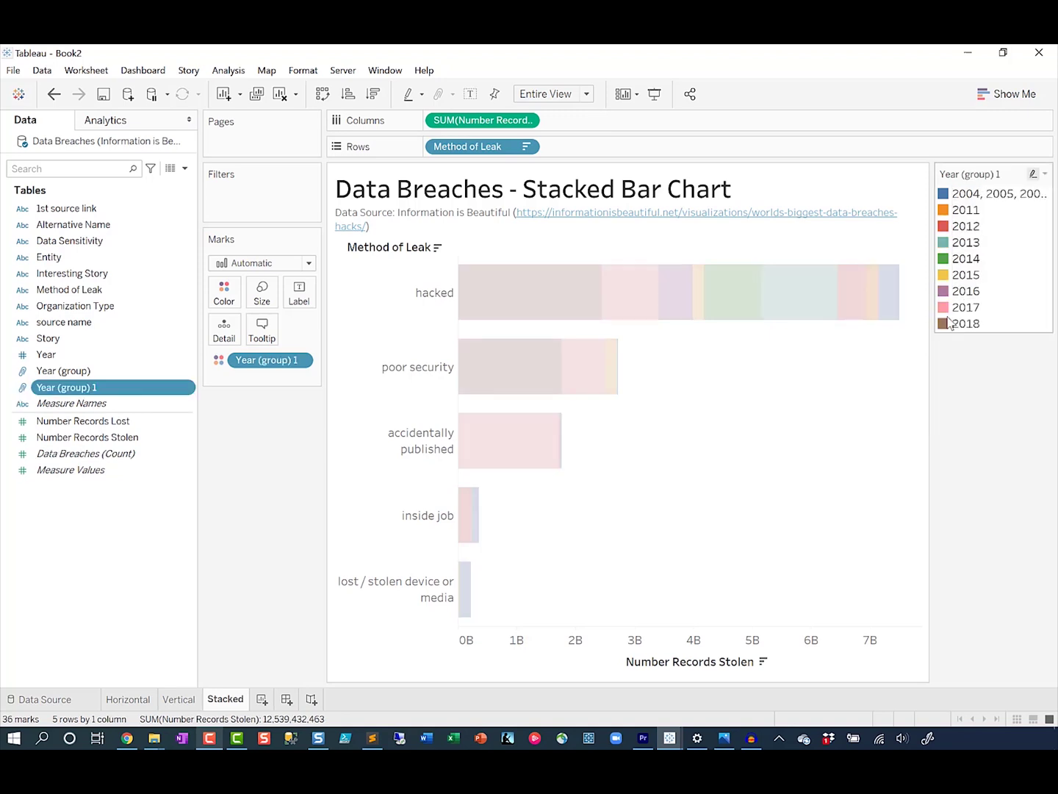
{"action": "right_click", "coordinate": [984, 194]}
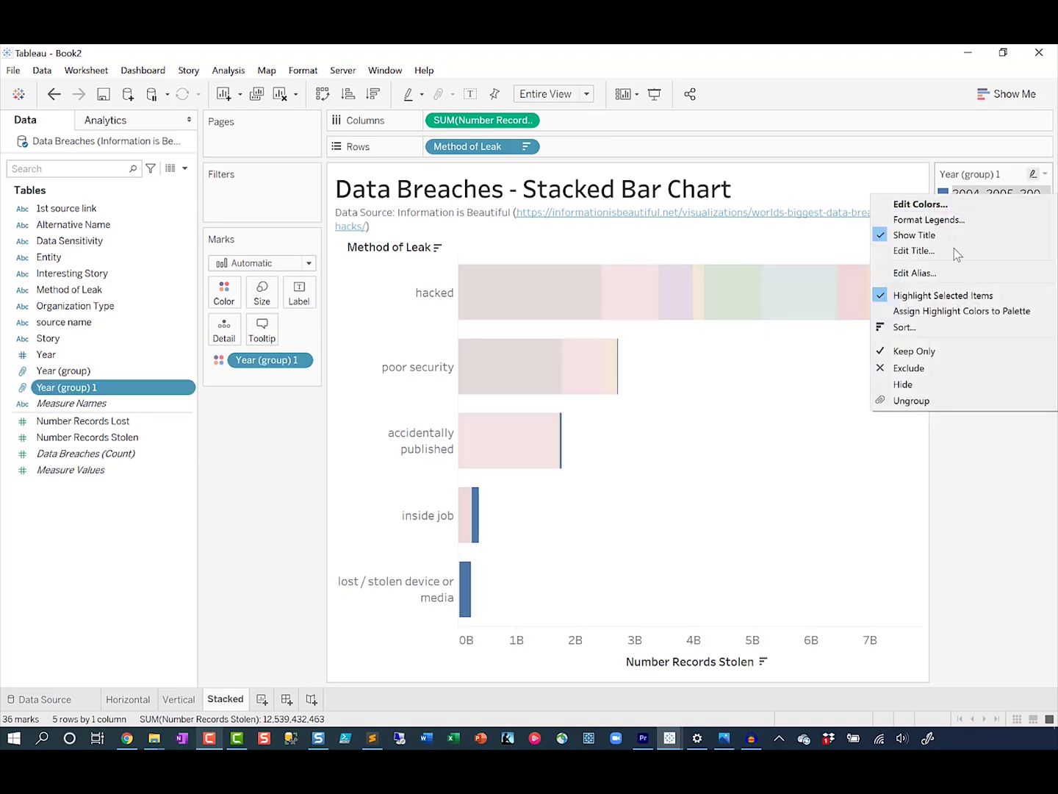
{"action": "left_click", "coordinate": [948, 274]}
{"action": "type", "text": "200"}
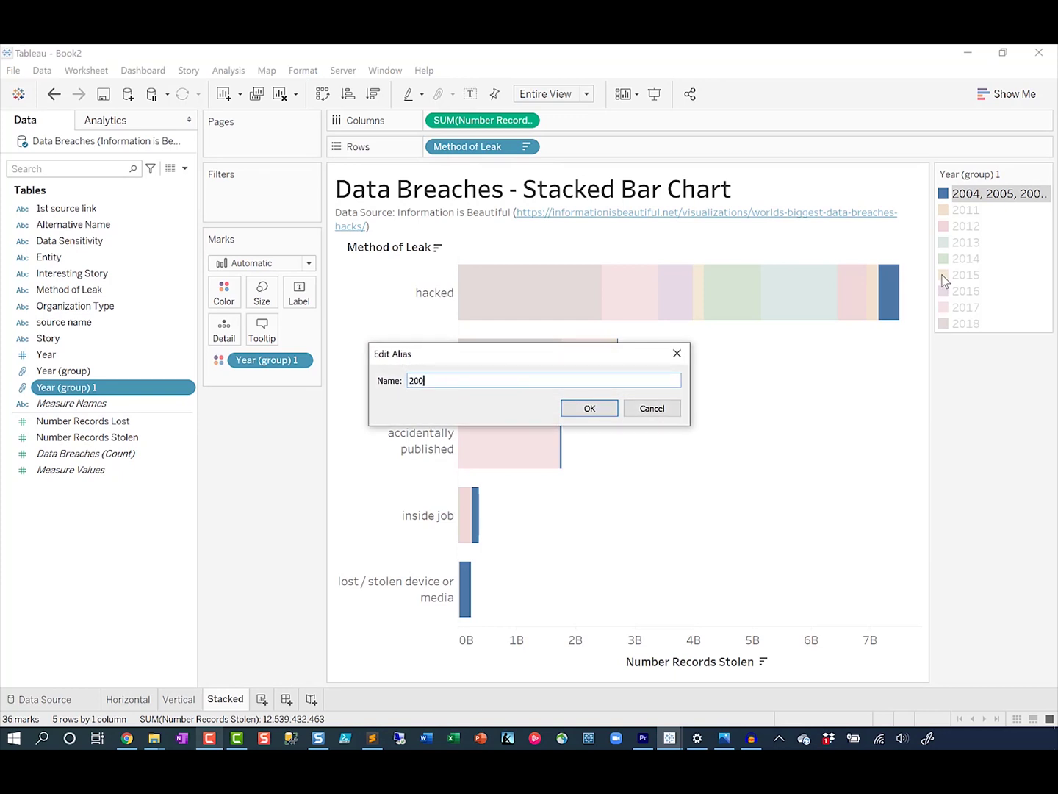
{"action": "type", "text": "4-2010"}
{"action": "key", "text": "Return"}
Group years 2011–2015 as '2011-2015', then select years 2016 through 2018.
{"action": "left_click", "coordinate": [967, 211]}
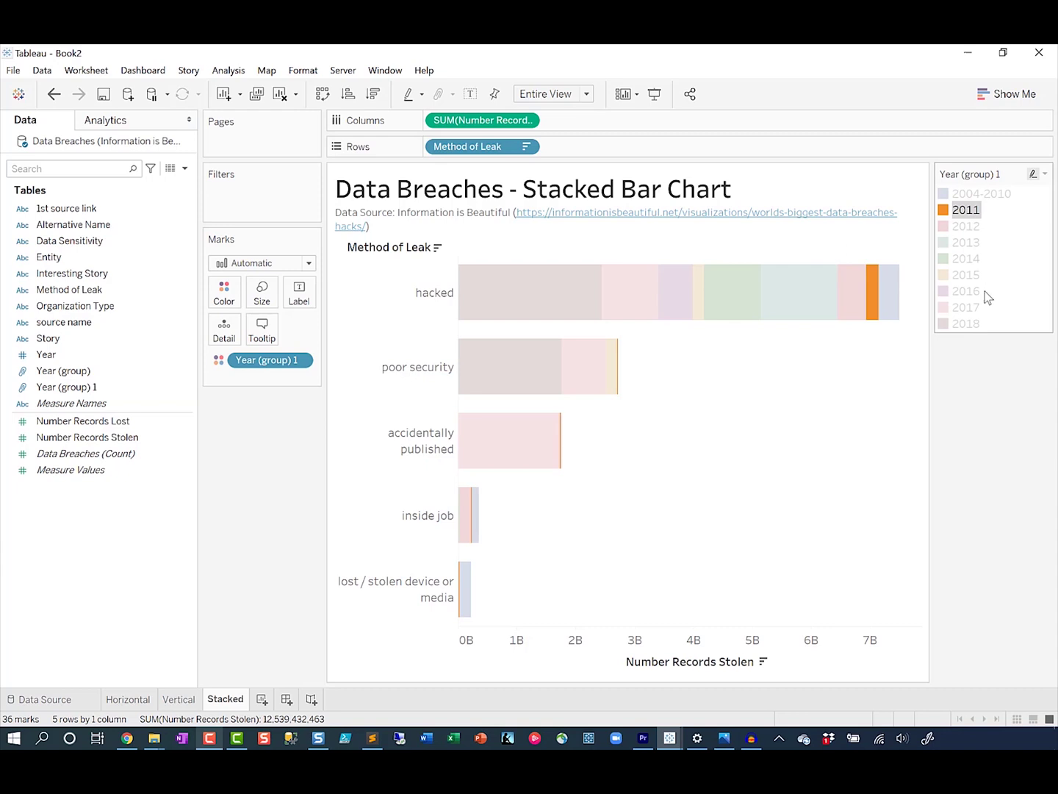
{"action": "left_click", "coordinate": [976, 275], "text": "shift"}
{"action": "left_click", "coordinate": [951, 293]}
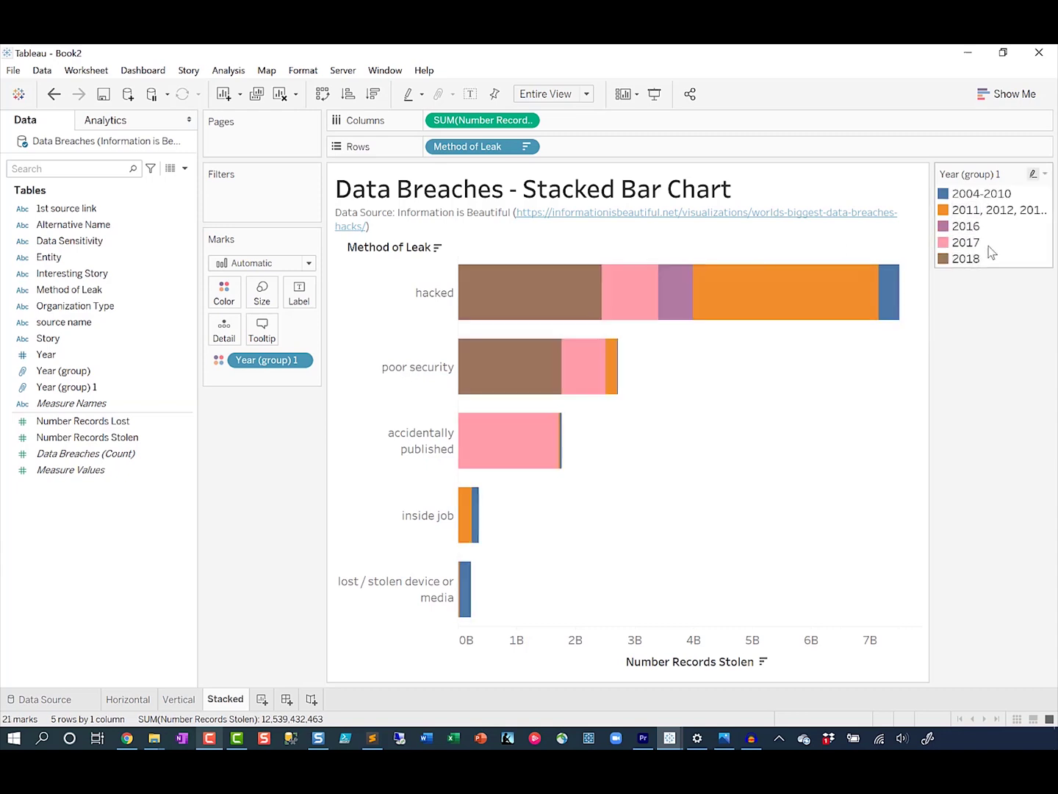
{"action": "right_click", "coordinate": [988, 211]}
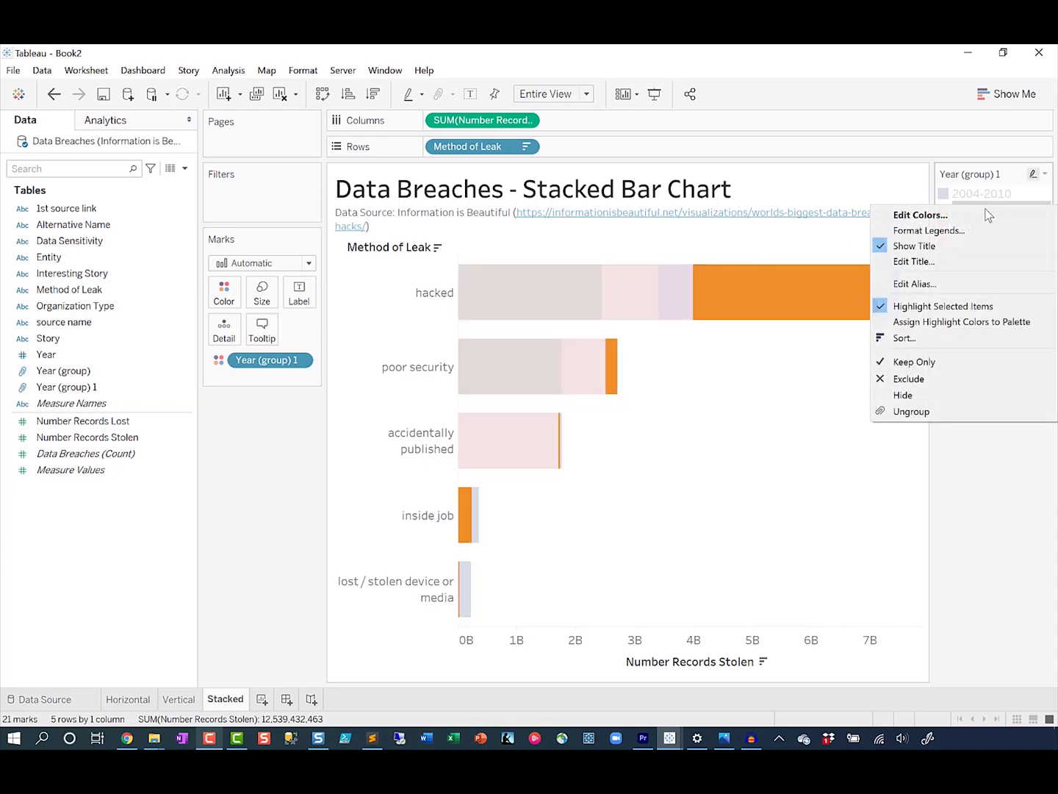
{"action": "left_click", "coordinate": [934, 283]}
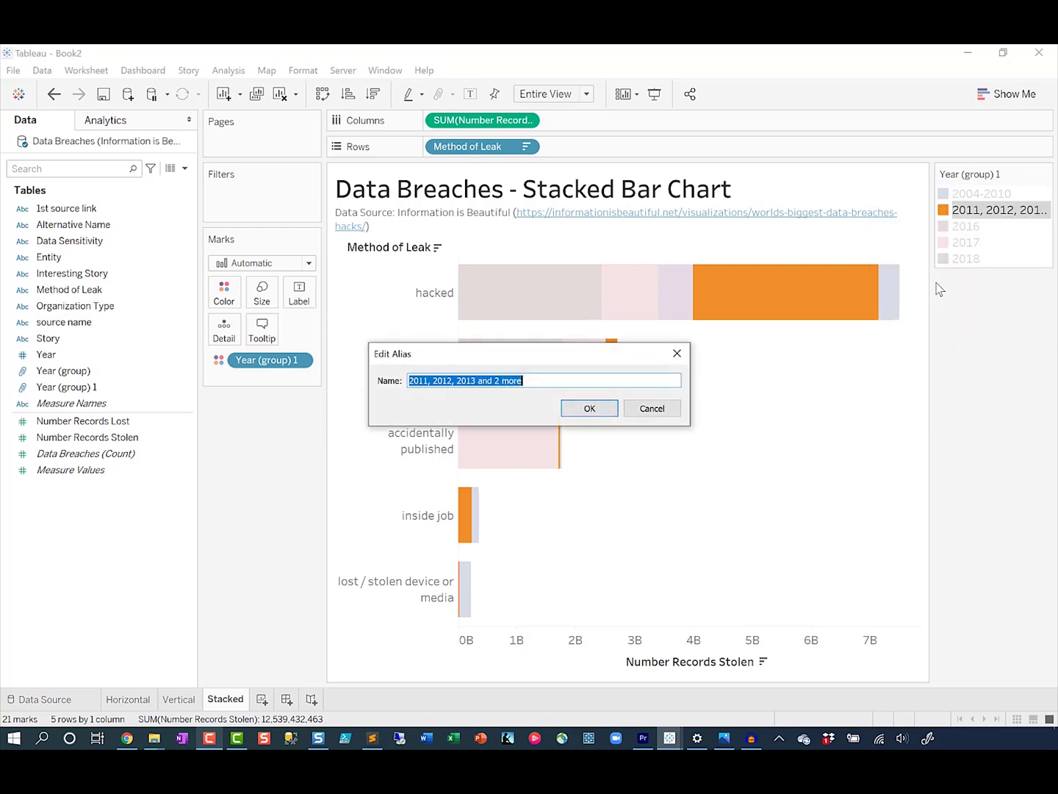
{"action": "type", "text": "2011-2015"}
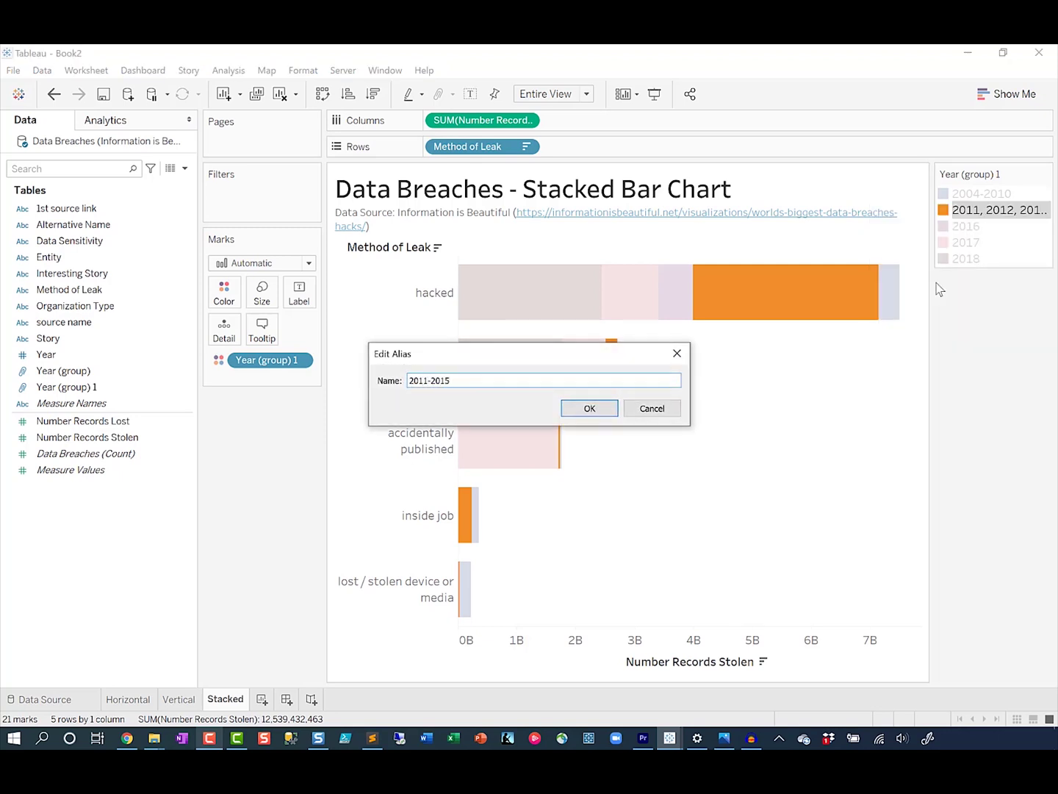
{"action": "key", "text": "Return"}
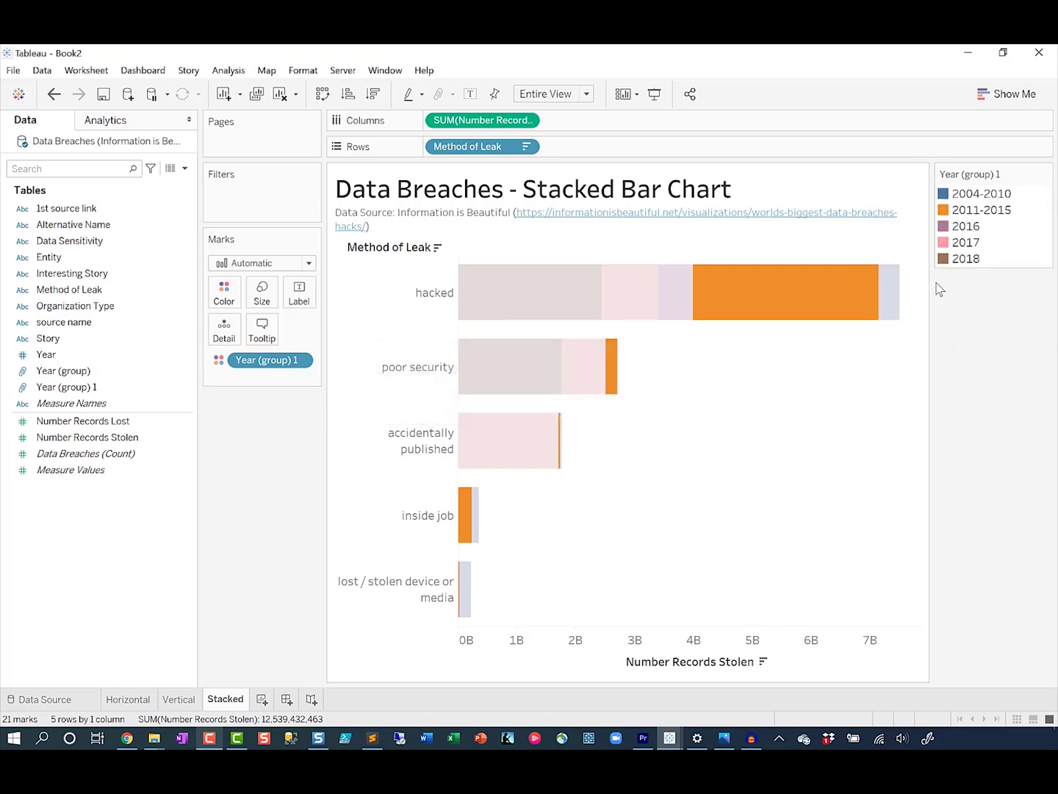
{"action": "left_click", "coordinate": [966, 228]}
{"action": "left_click", "coordinate": [978, 258], "text": "shift"}
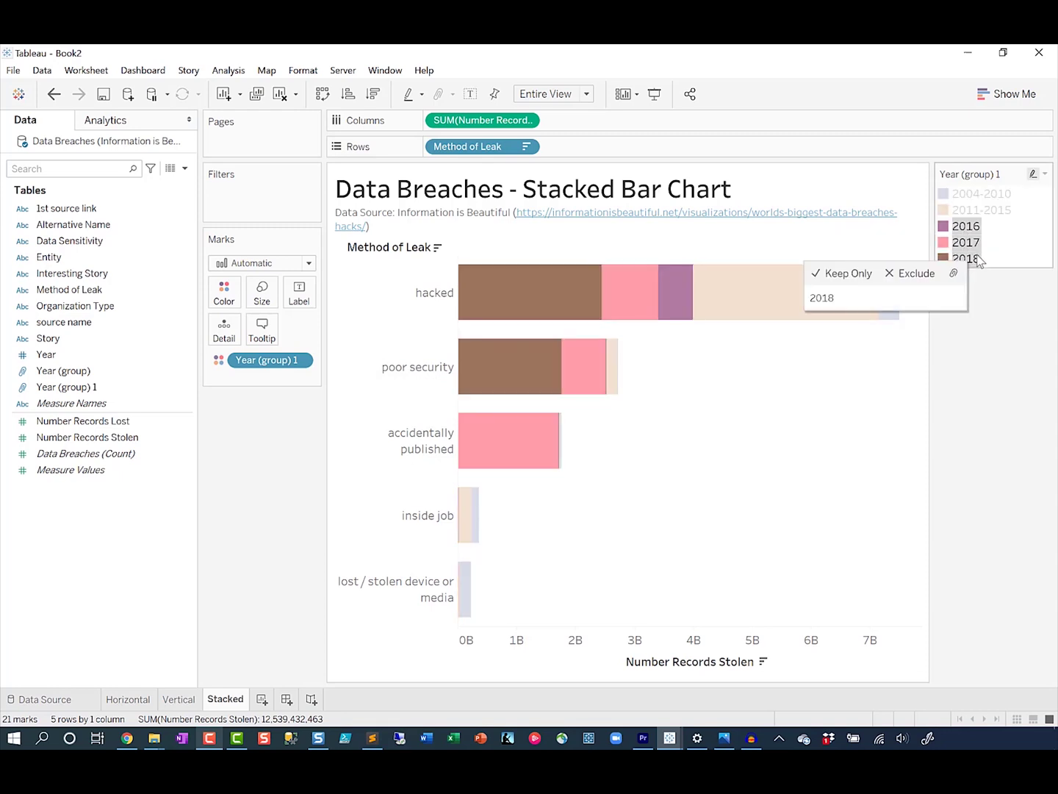
Group years 2016–2018 and alias the group as '2016-2018'.
{"action": "left_click", "coordinate": [954, 273]}
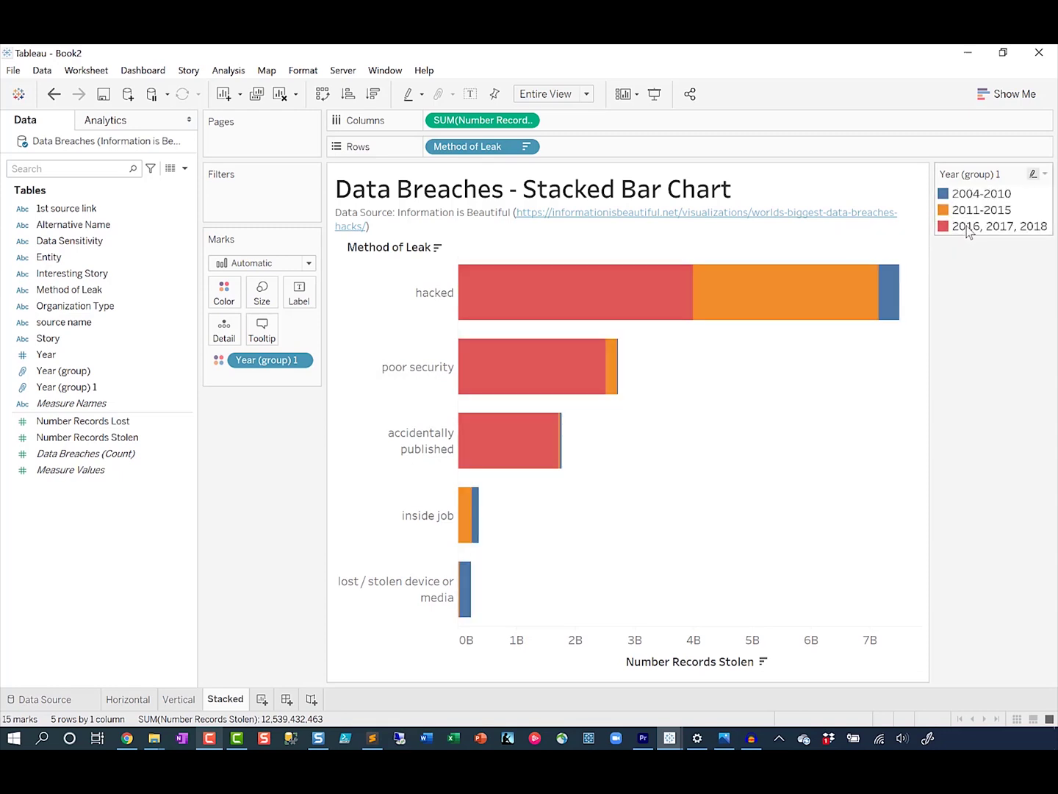
{"action": "right_click", "coordinate": [970, 229]}
{"action": "left_click", "coordinate": [917, 306]}
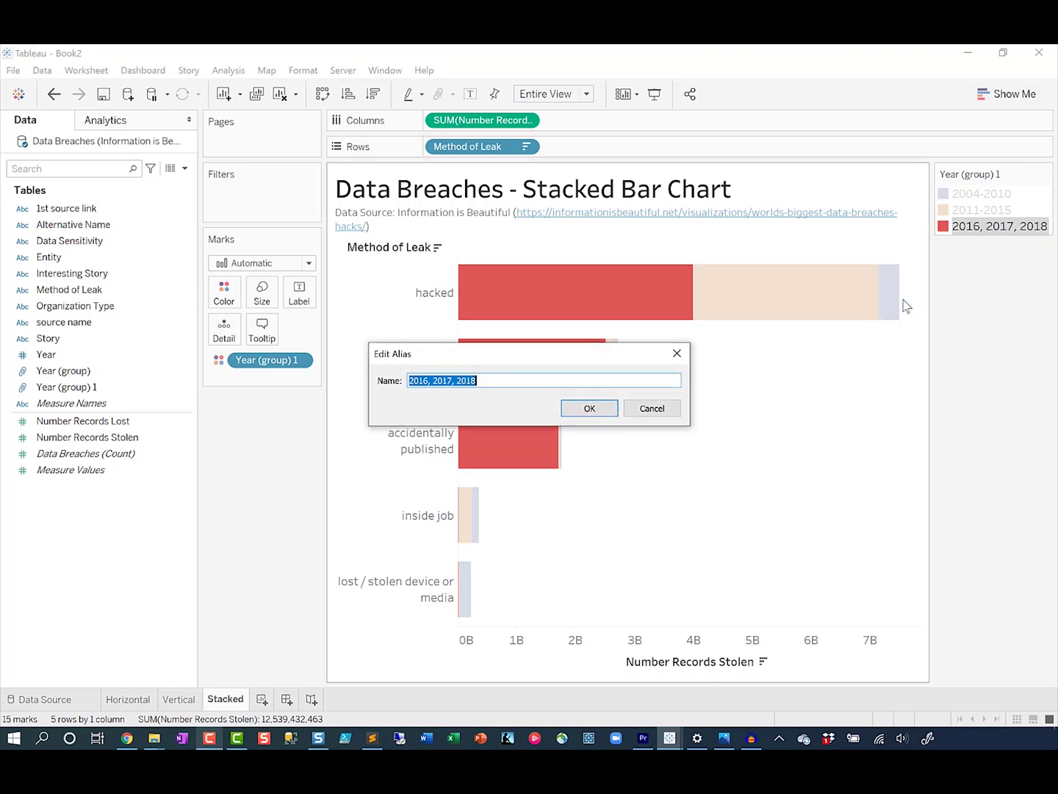
{"action": "type", "text": "2016 onwa"}
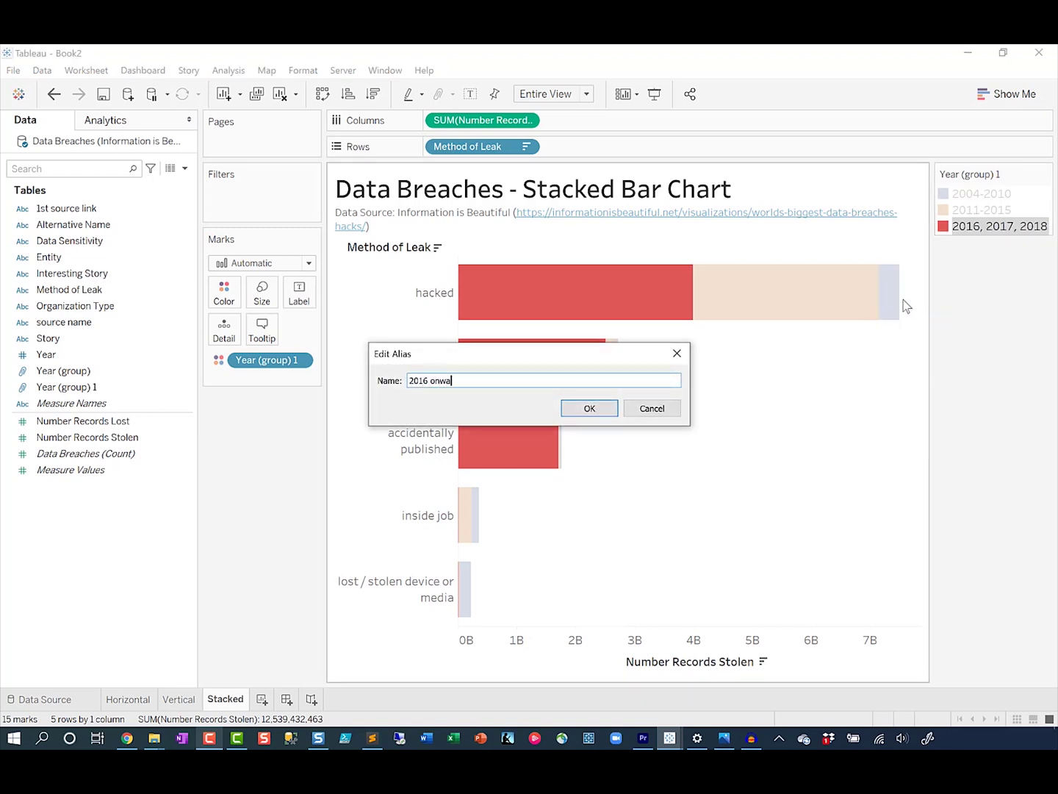
{"action": "key", "text": "BackSpace"}
{"action": "key", "text": "BackSpace"}
{"action": "key", "text": "BackSpace"}
{"action": "key", "text": "BackSpace"}
{"action": "key", "text": "BackSpace"}
{"action": "type", "text": "-2018"}
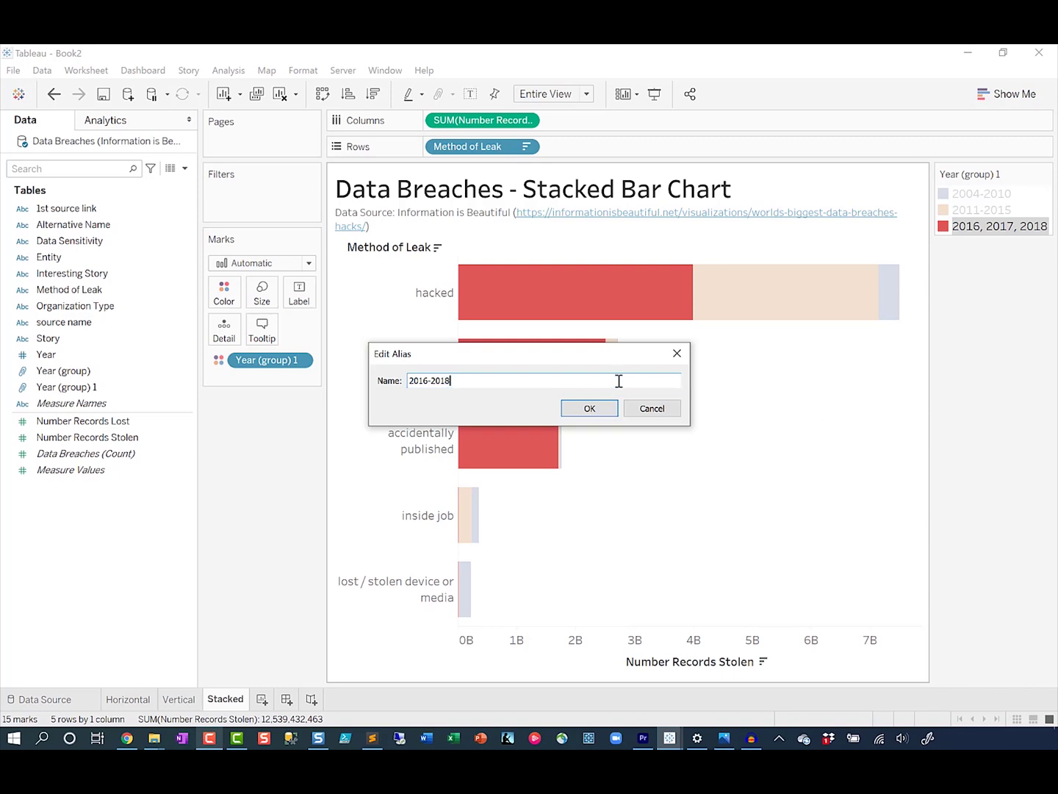
{"action": "left_click", "coordinate": [591, 408]}
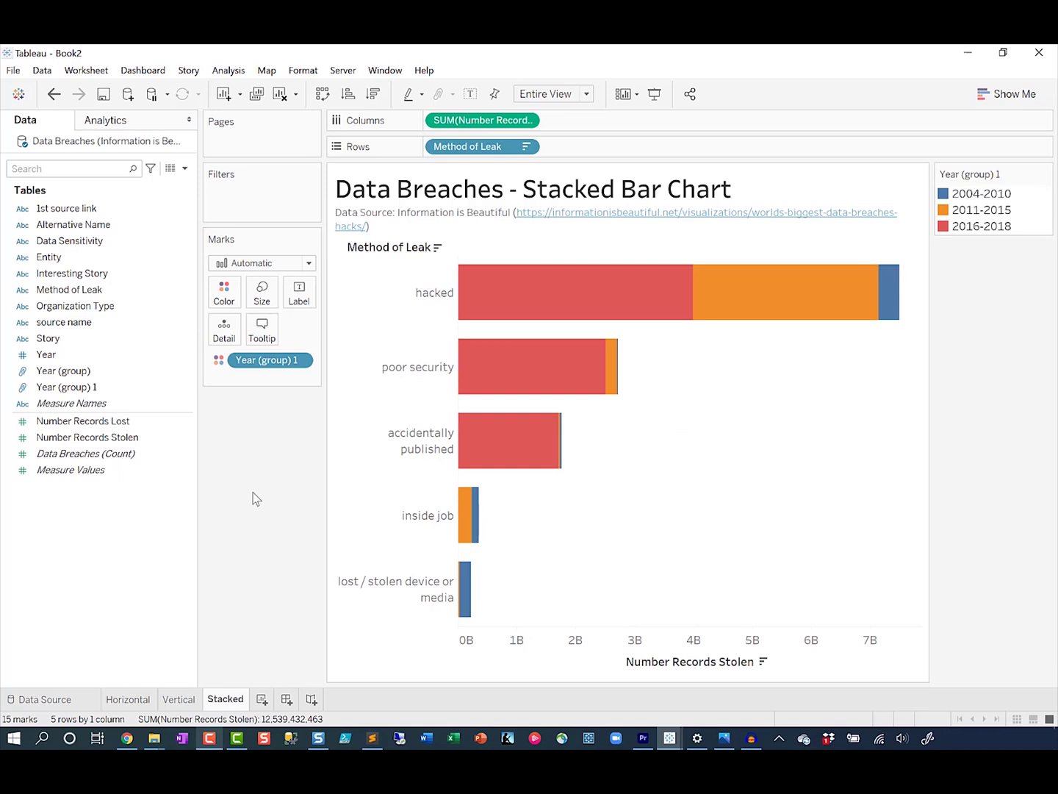